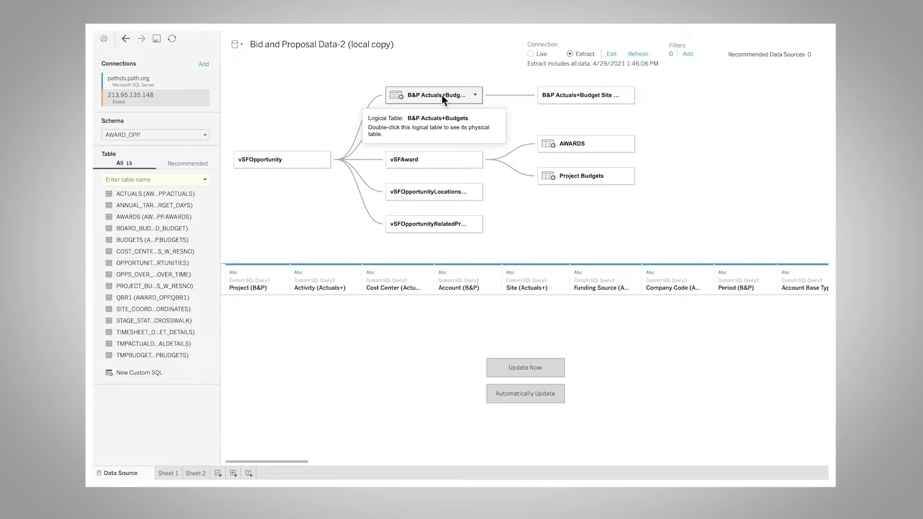
Step: Open the custom SQL query behind the B&P Actuals+Budgets table and read through it to its final WHERE clause
click(476, 95)
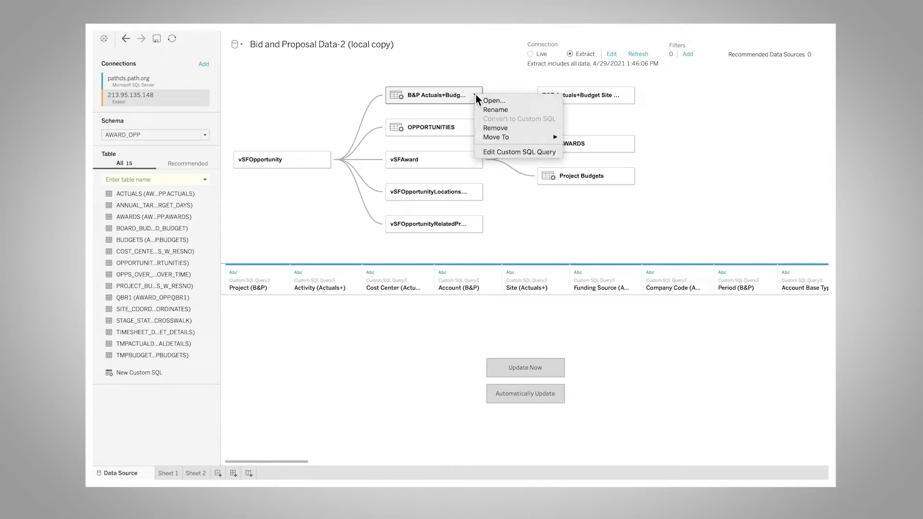
click(504, 151)
scroll(491, 205, down, 3)
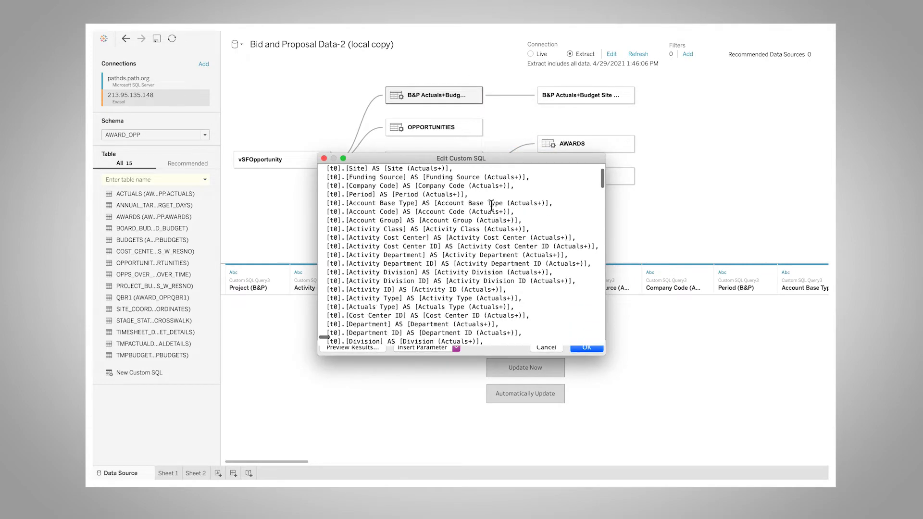
scroll(491, 206, down, 6)
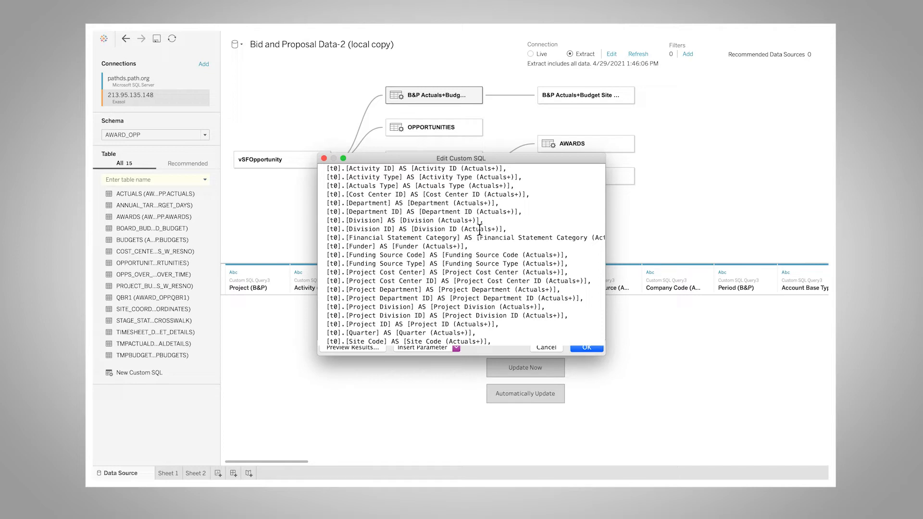
scroll(480, 230, down, 15)
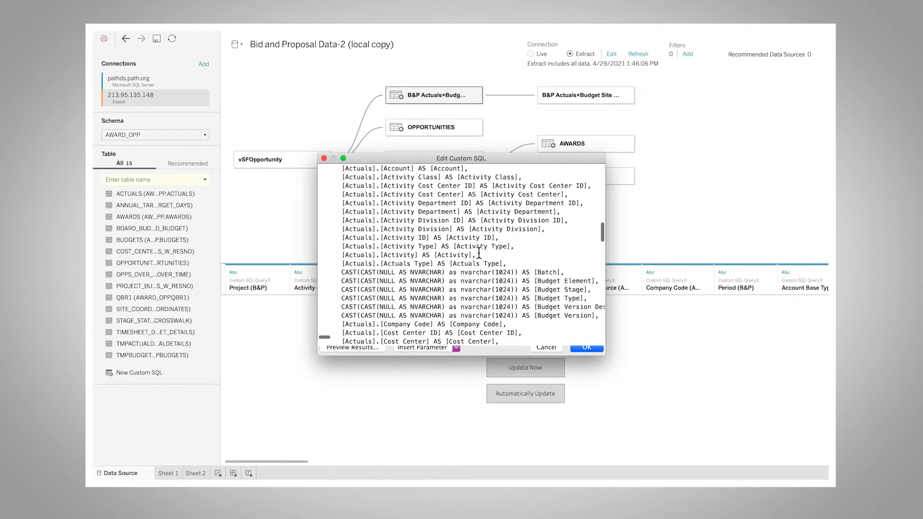
scroll(479, 252, down, 1)
scroll(480, 253, down, 15)
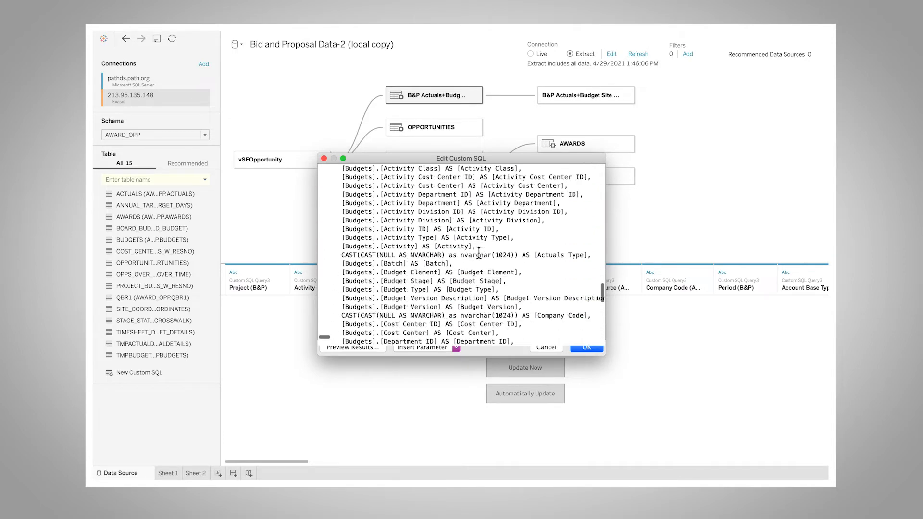
scroll(481, 252, down, 3)
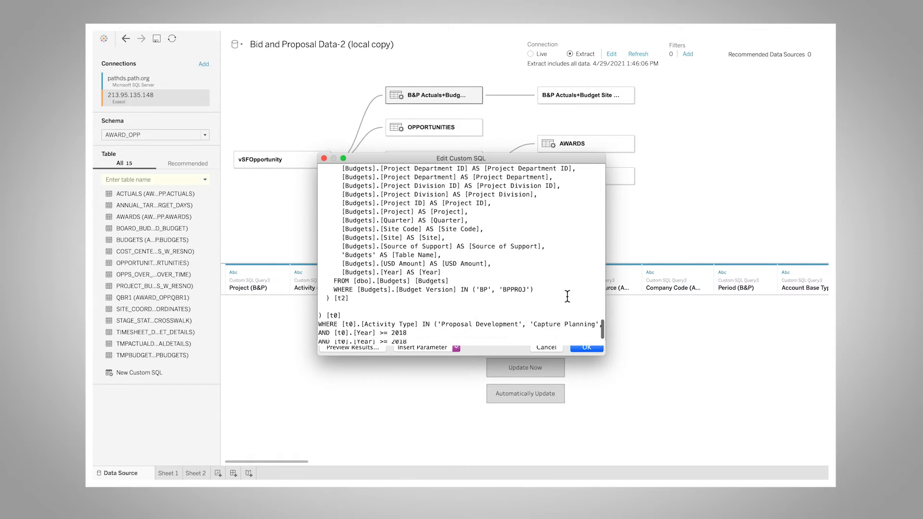
Step: Highlight the query's WHERE filters, including [Budget Version] IN ('BP', 'BPPROJ'), and close the query without changes
drag(445, 337, 352, 326)
click(437, 307)
drag(534, 289, 335, 292)
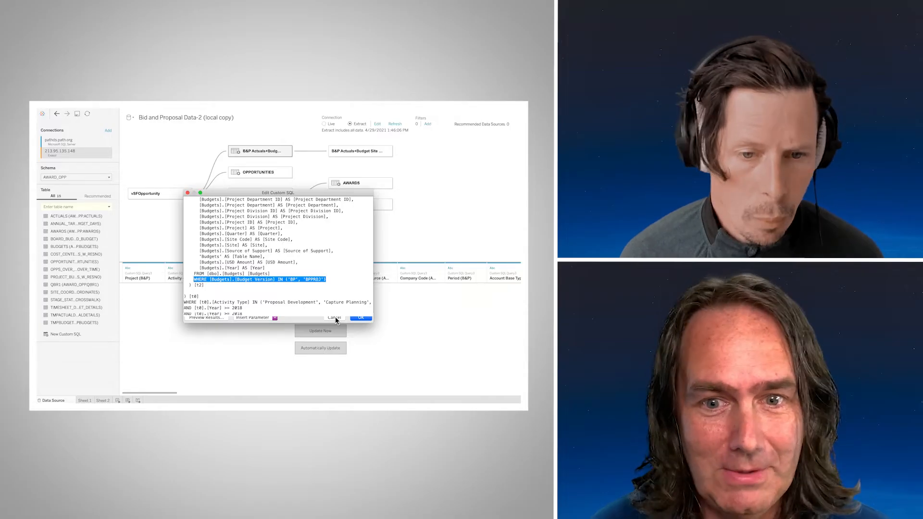
click(547, 347)
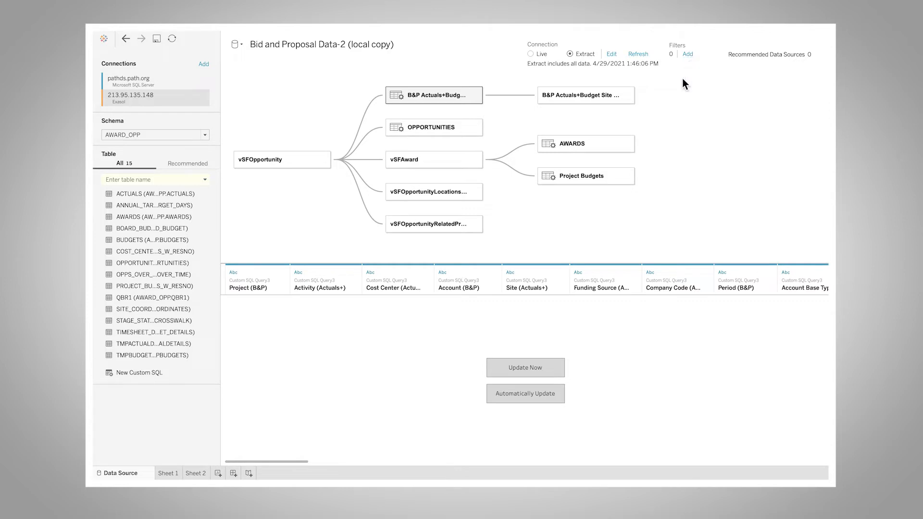
Step: Open the data source filters and close them without adding a filter
click(695, 51)
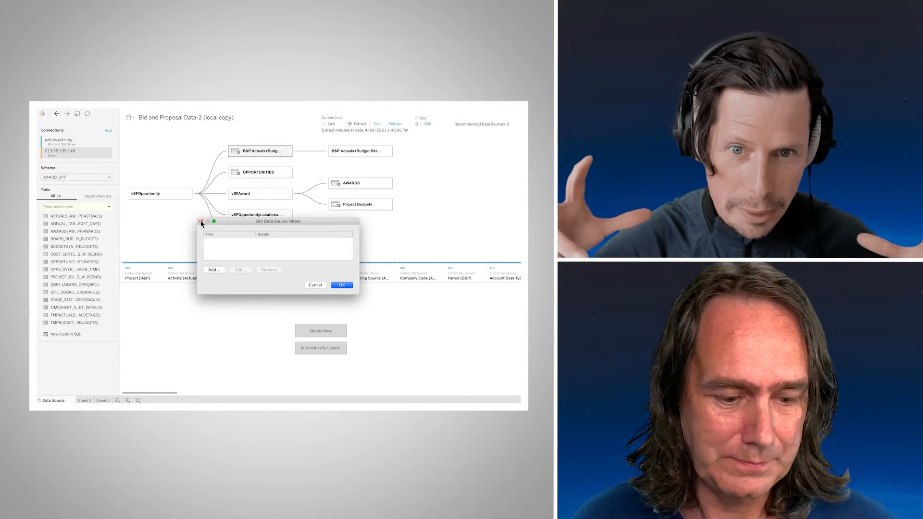
click(201, 223)
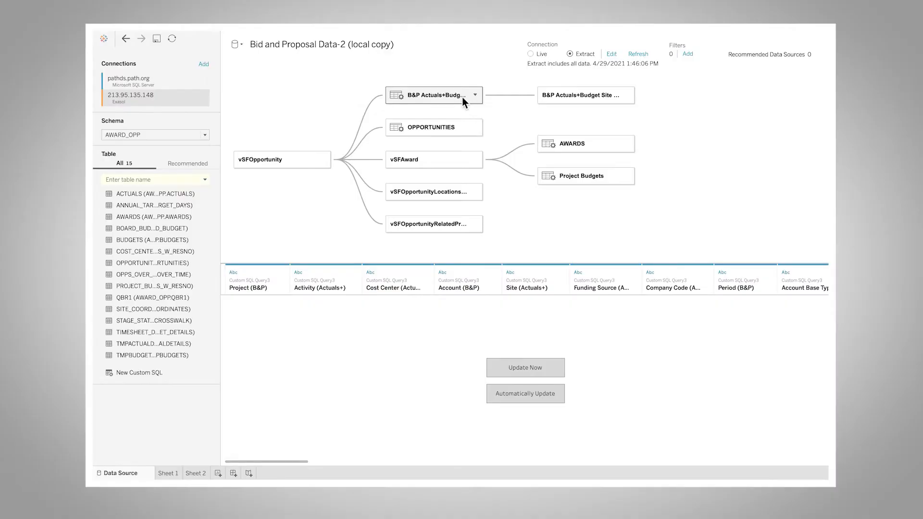
Step: Open the custom SQL query inside the OPPORTUNITIES logical table and examine its selected fields and FROM clause
double_click(440, 128)
click(355, 106)
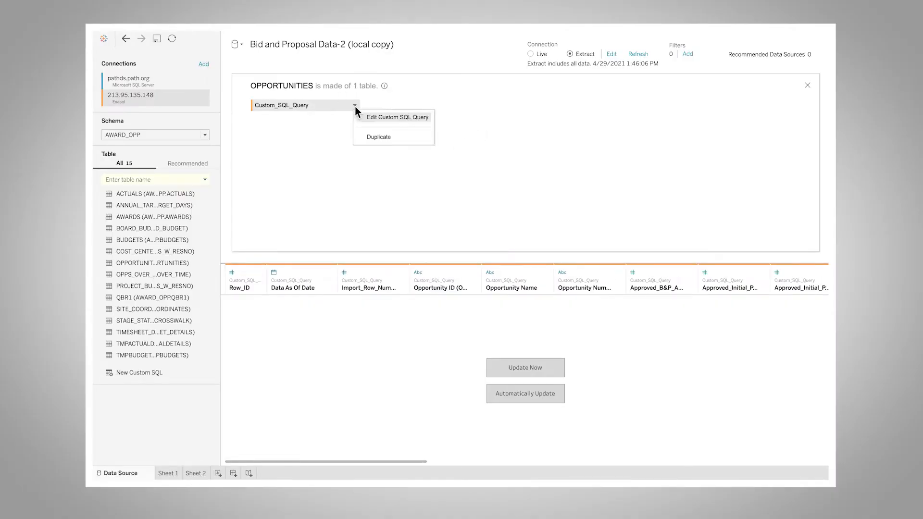
click(378, 116)
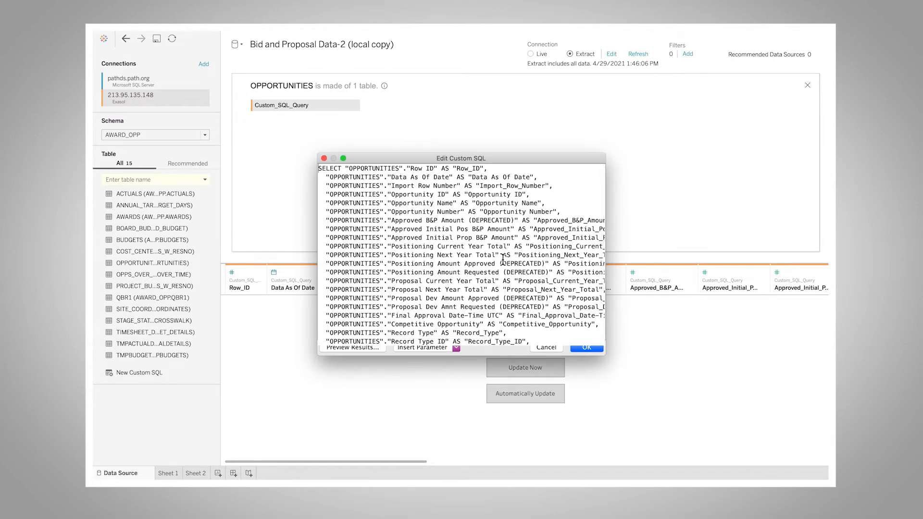
scroll(501, 262, down, 3)
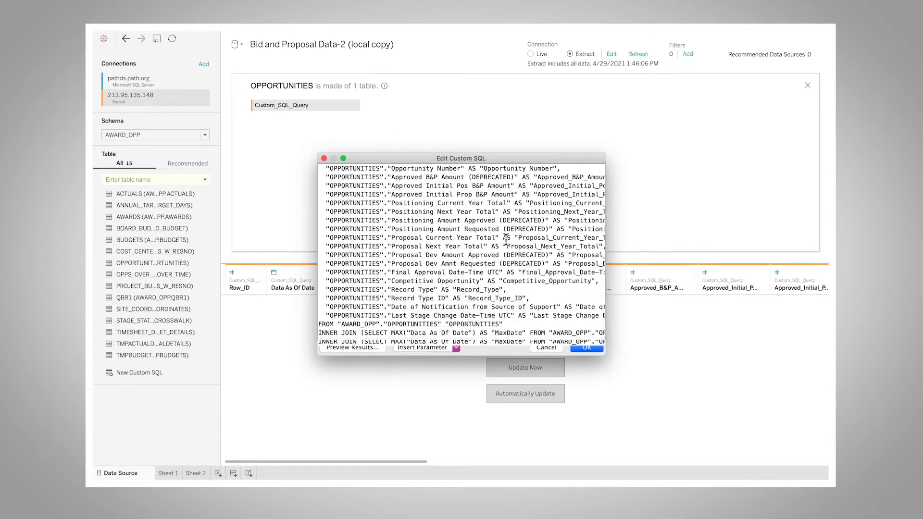
scroll(447, 220, up, 3)
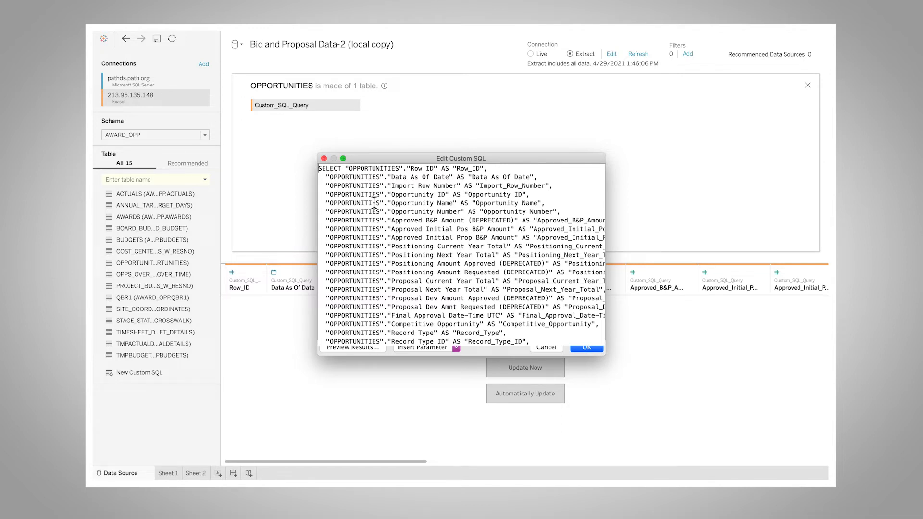
Step: Highlight the INNER JOIN on MAX("Data As Of Date") in the OPPORTUNITIES query, then close the query and the physical table view
scroll(408, 332, down, 5)
drag(351, 332, 542, 333)
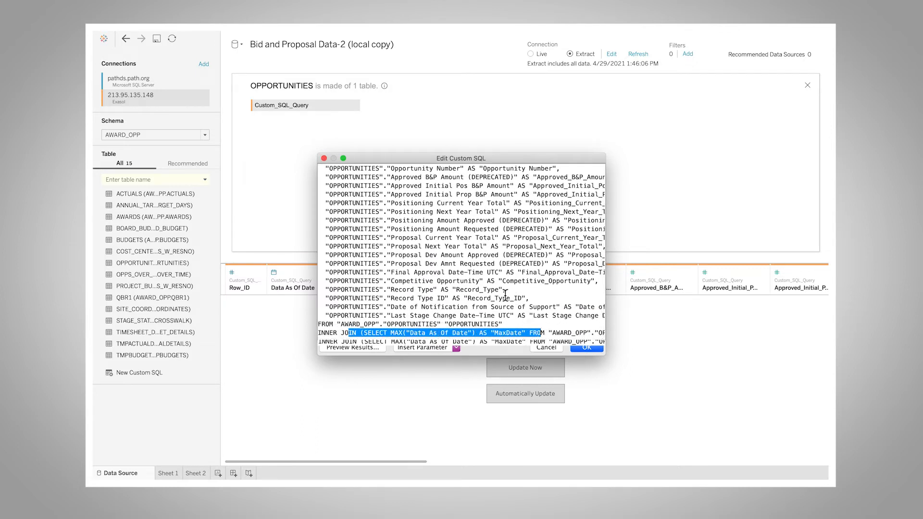
click(324, 159)
click(807, 85)
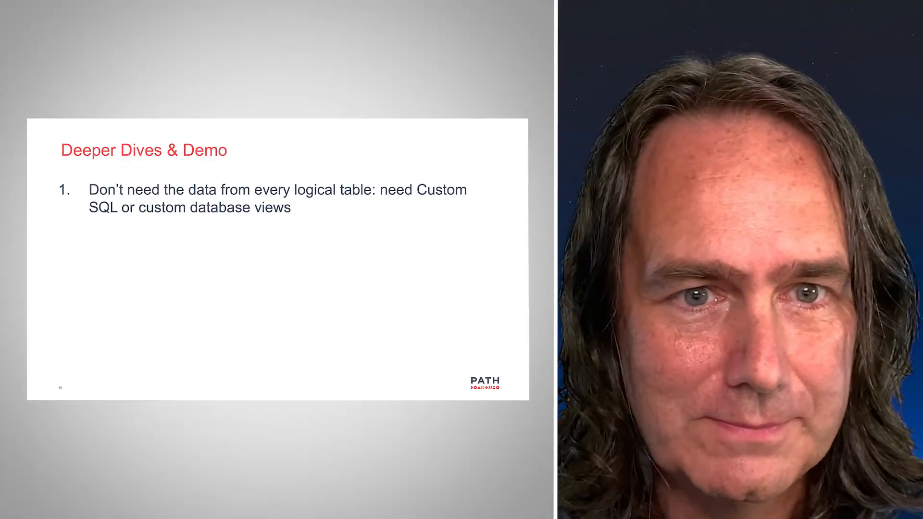
key(Right)
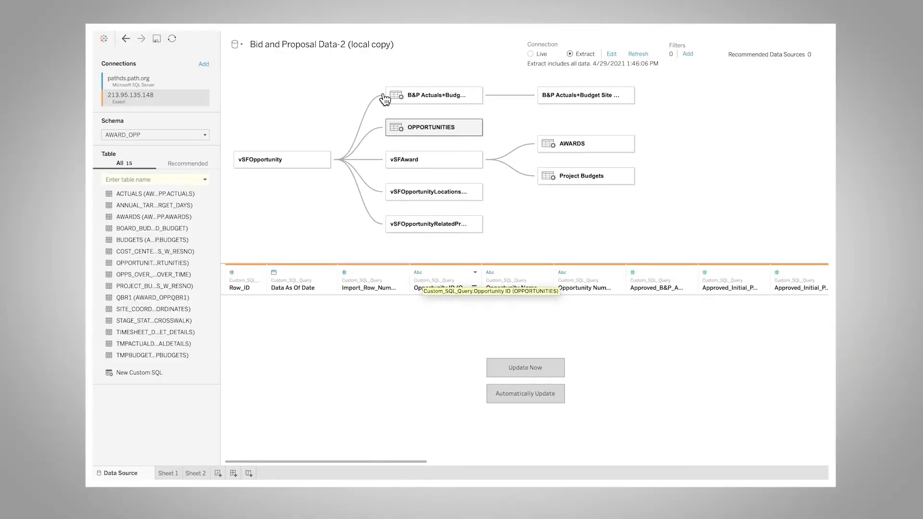
Step: Inspect the relationship between vSFOpportunity and B&P Actuals+Budgets, and view the fields of both tables
mouse_move(377, 116)
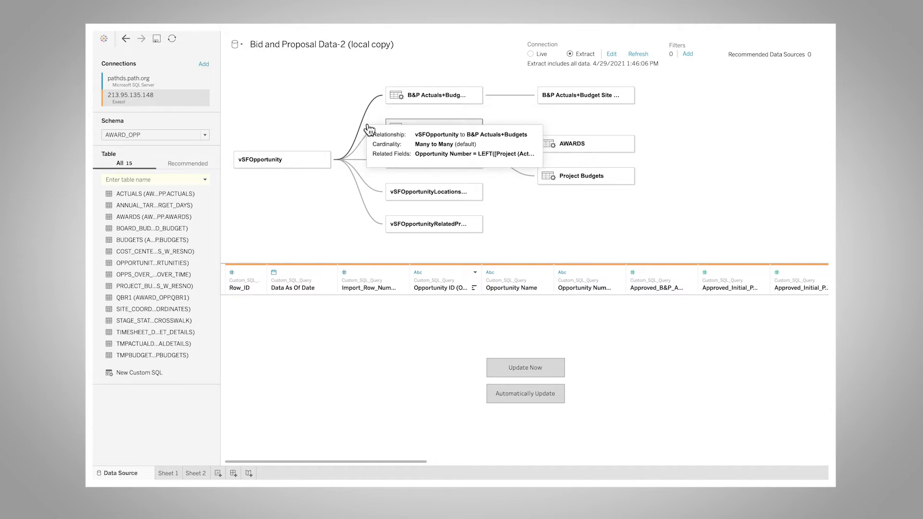
click(301, 165)
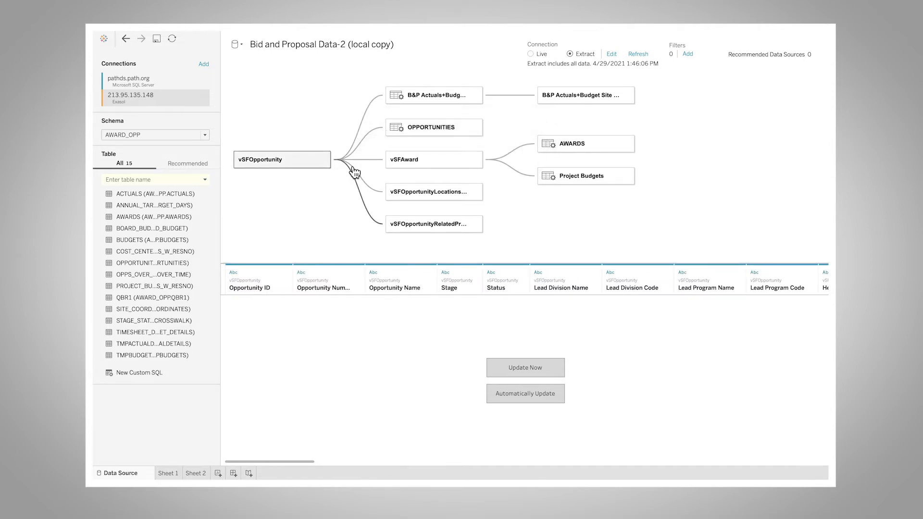
click(428, 98)
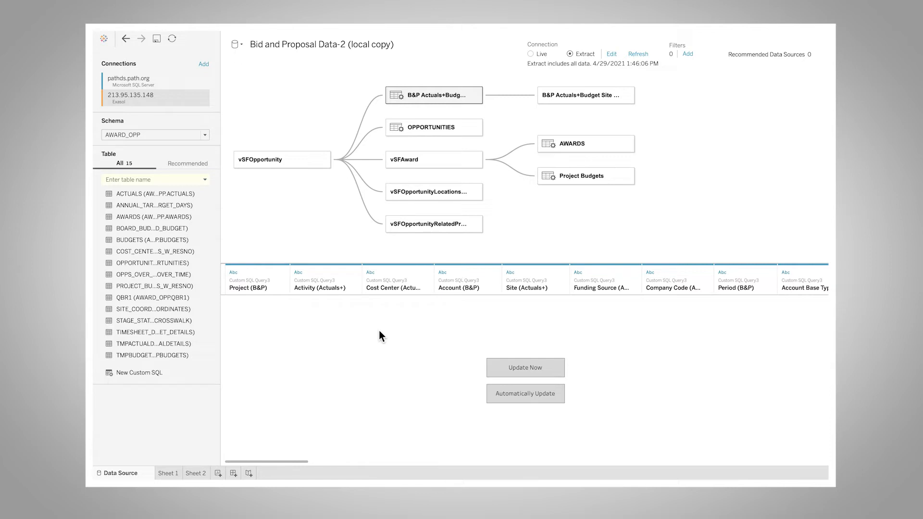
Step: On Sheet 1, widen the data pane and add Opportunity ID from the OPPORTUNITIES table to Rows
click(176, 470)
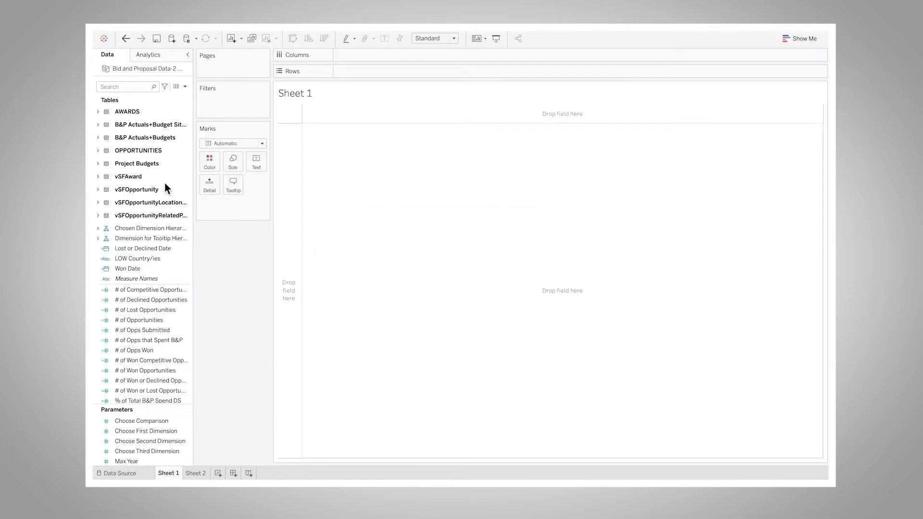
click(98, 151)
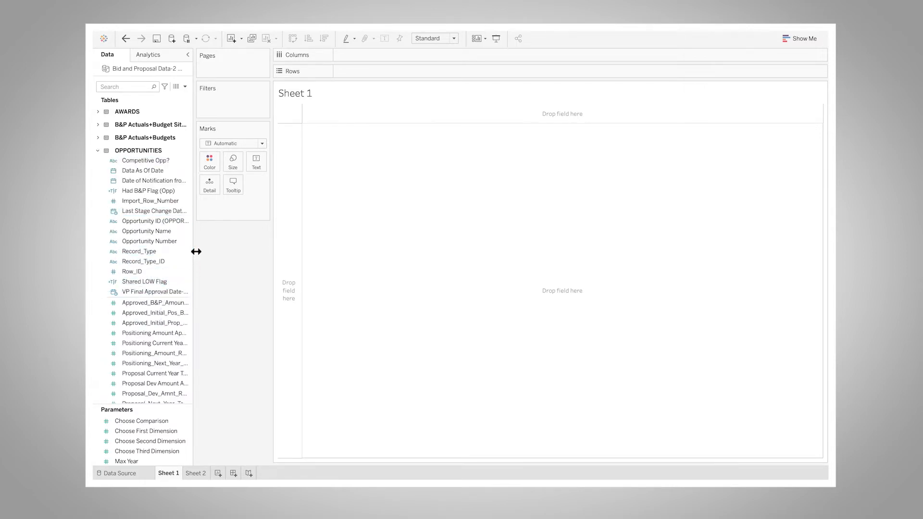
drag(196, 251, 224, 250)
drag(138, 221, 392, 73)
click(449, 251)
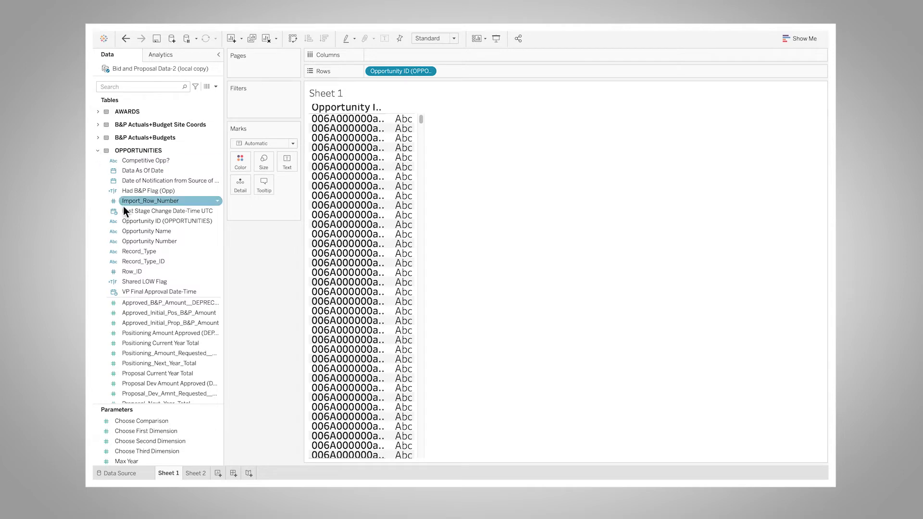
Step: Add Opportunity ID from the vSFOpportunity table to Rows after the existing field, including all members
scroll(123, 207, down, 10)
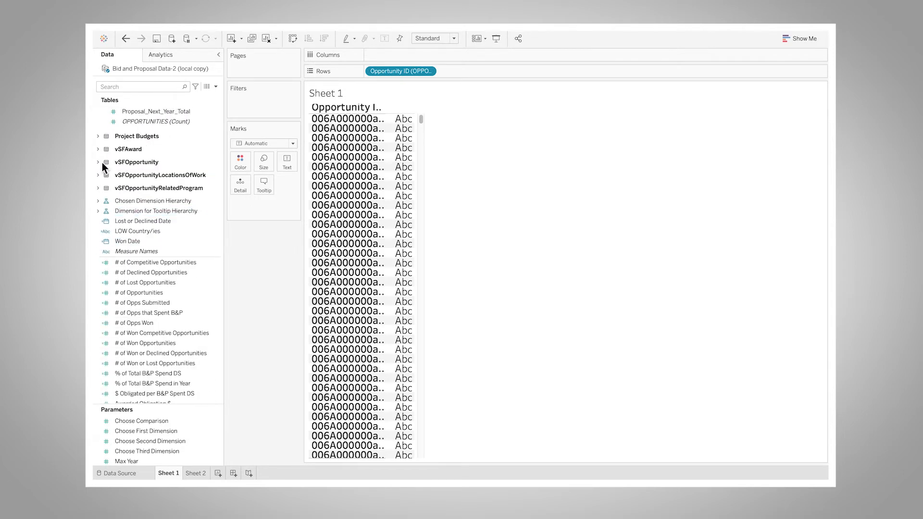
click(99, 162)
scroll(204, 288, down, 2)
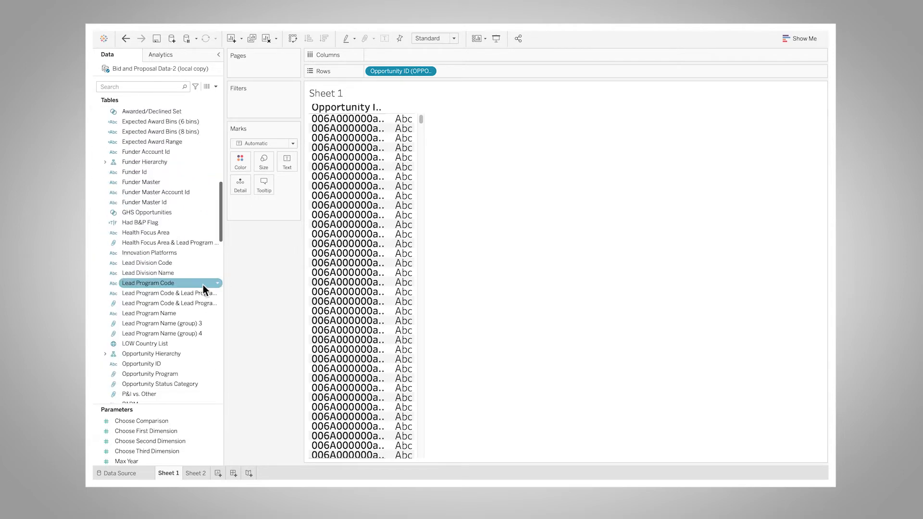
scroll(203, 284, down, 2)
drag(152, 321, 474, 73)
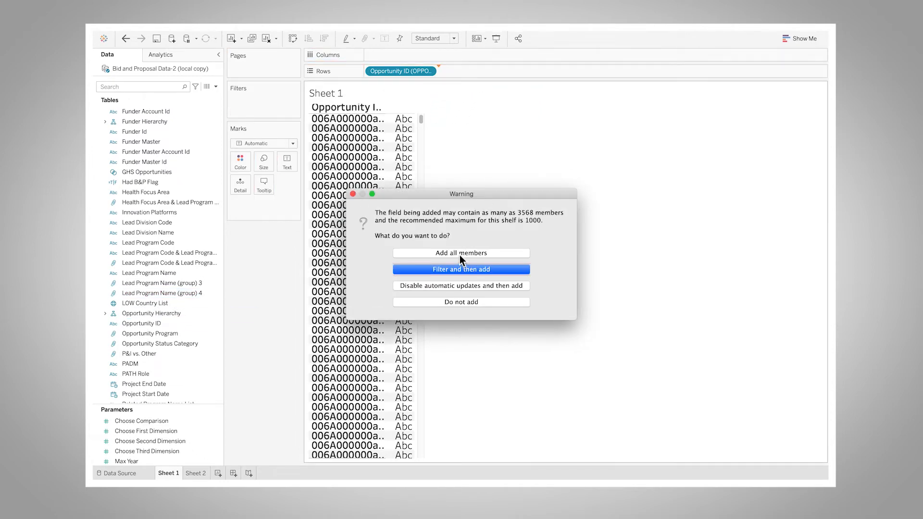
click(461, 254)
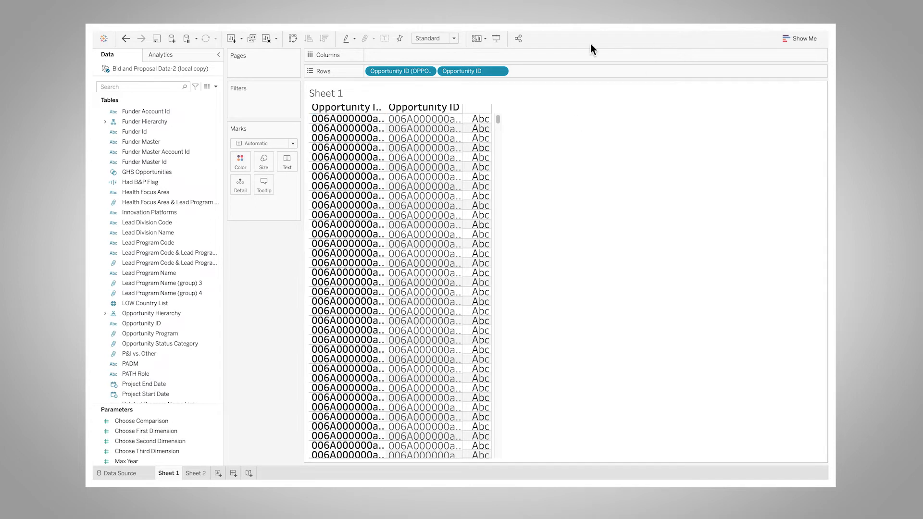
Step: Add the vSFOpportunity (Count) measure to the marks as a detail
click(186, 253)
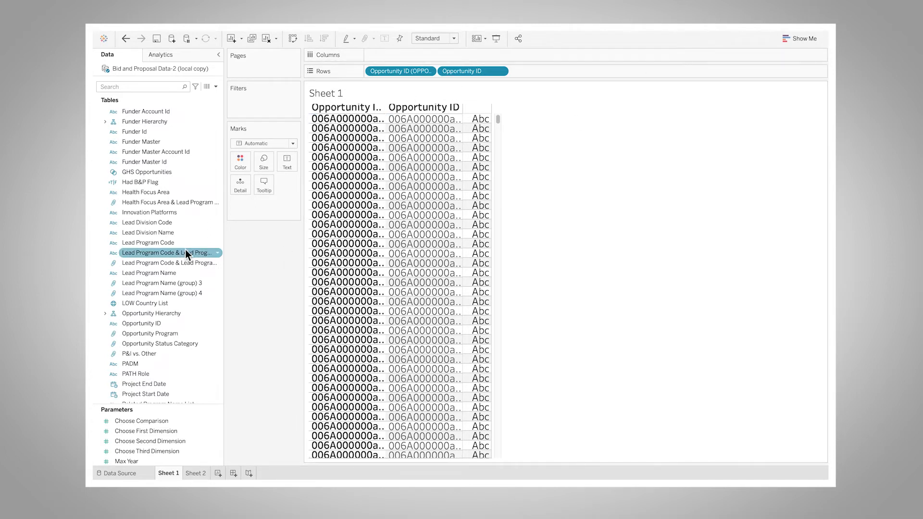
scroll(186, 250, down, 5)
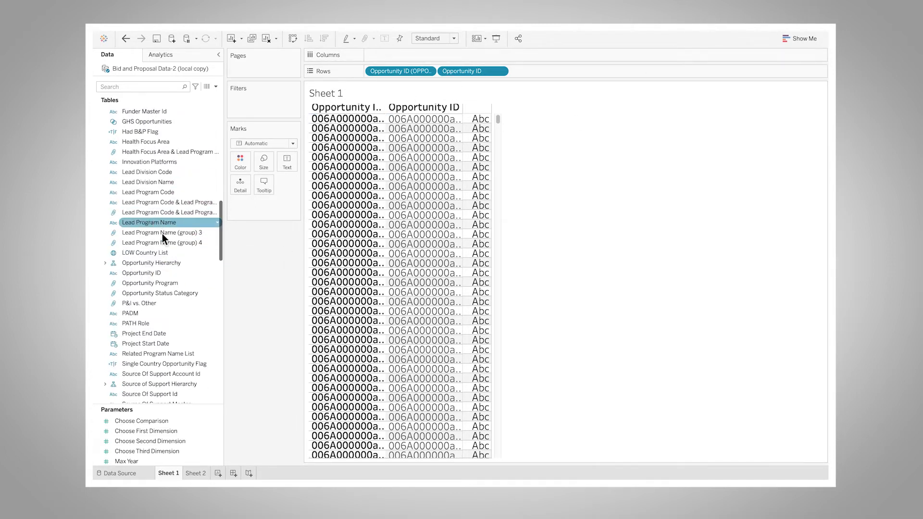
scroll(190, 306, down, 7)
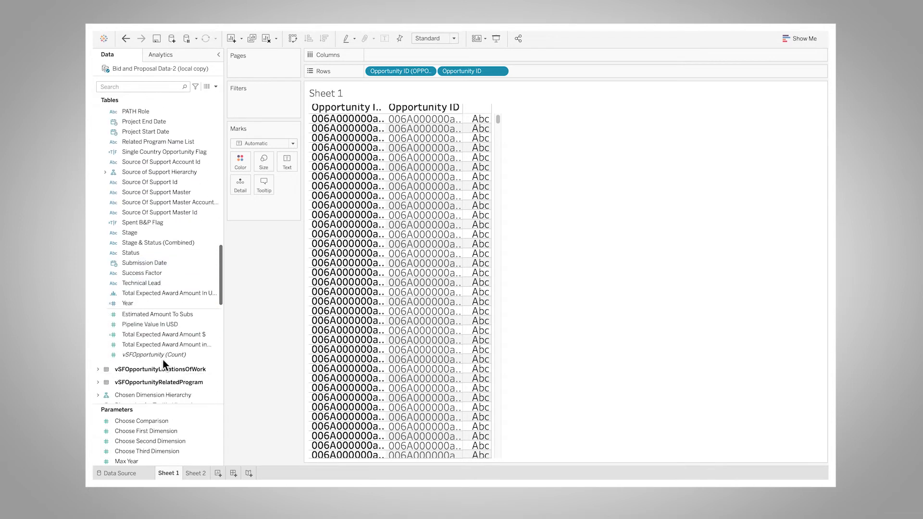
click(143, 354)
drag(143, 355, 268, 204)
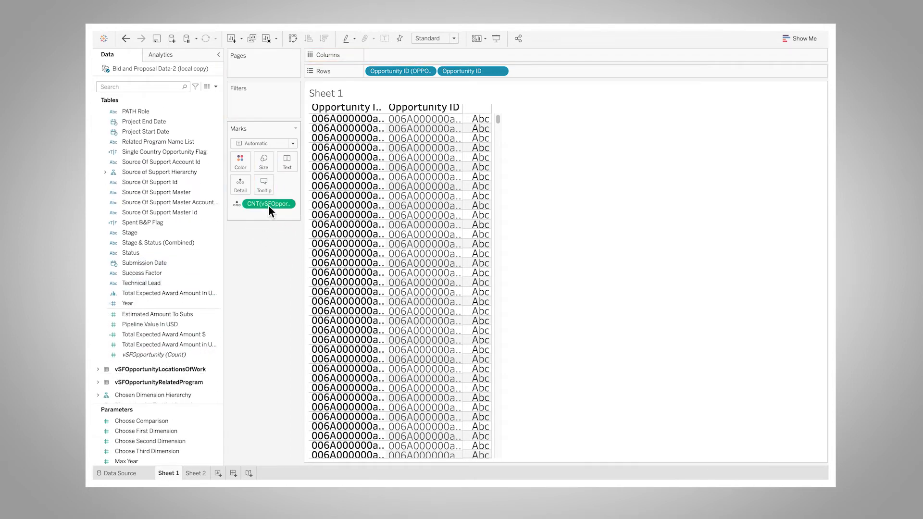
Step: Add the OPPORTUNITIES (Count) measure to the marks as a detail
scroll(146, 142, up, 5)
click(150, 142)
scroll(149, 143, up, 13)
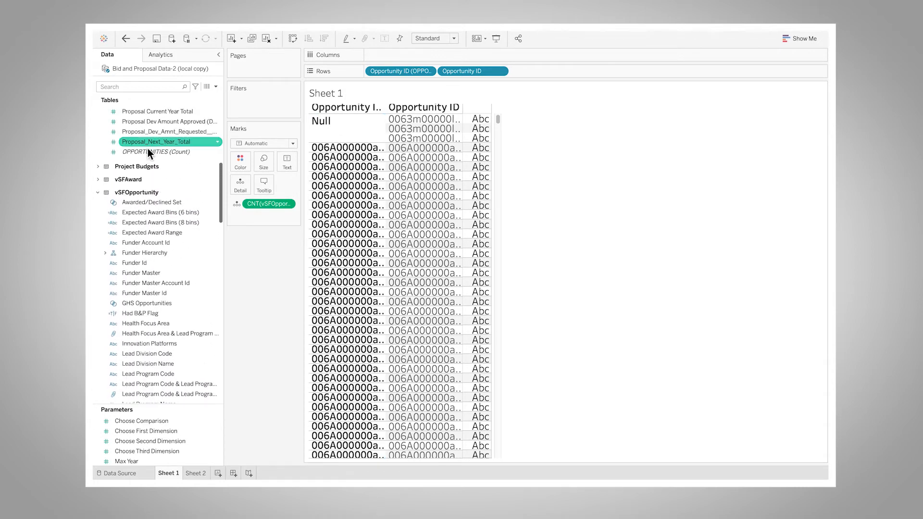
scroll(141, 193, up, 2)
drag(141, 193, 261, 221)
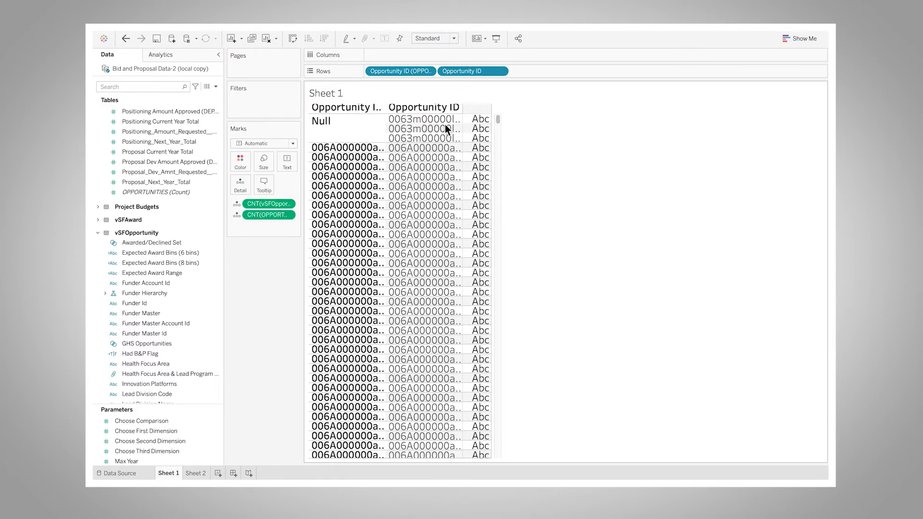
Step: Select the Null group and move the OPPORTUNITIES table's Opportunity ID behind the vSFOpportunity Opportunity ID on Rows
click(331, 127)
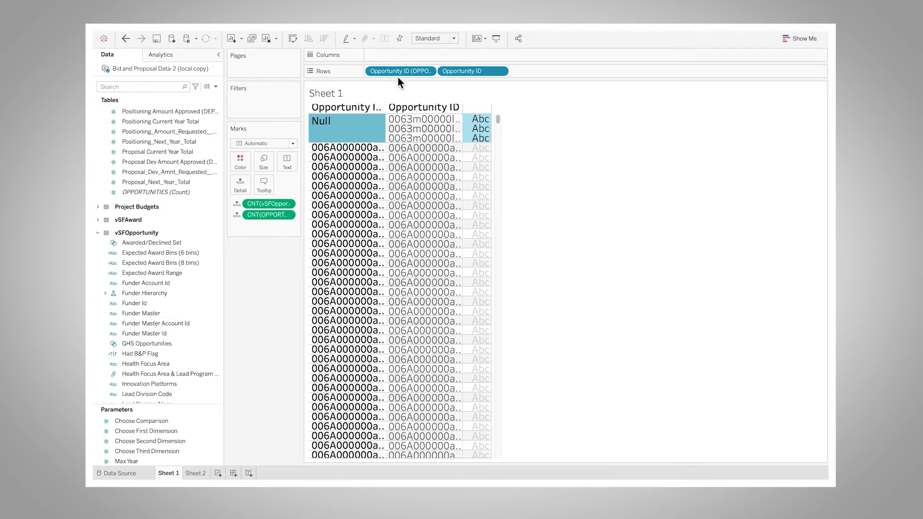
drag(399, 71, 547, 71)
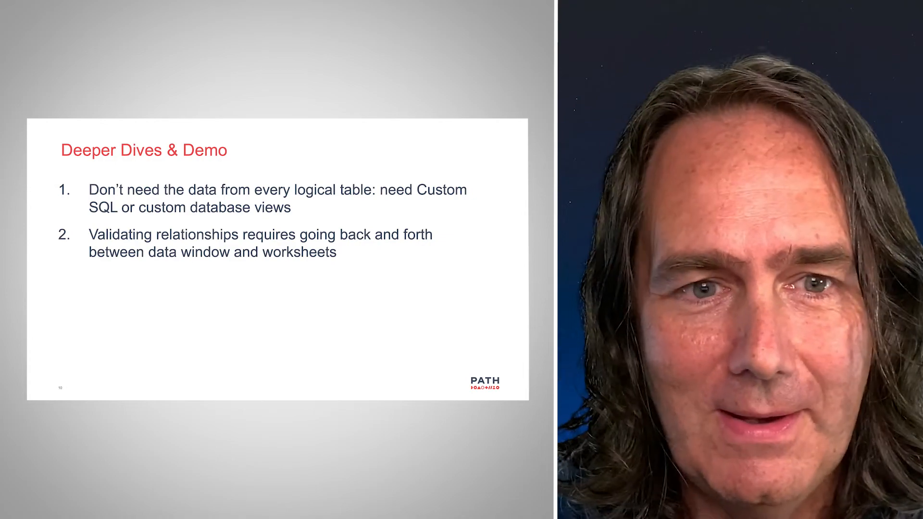
key(Right)
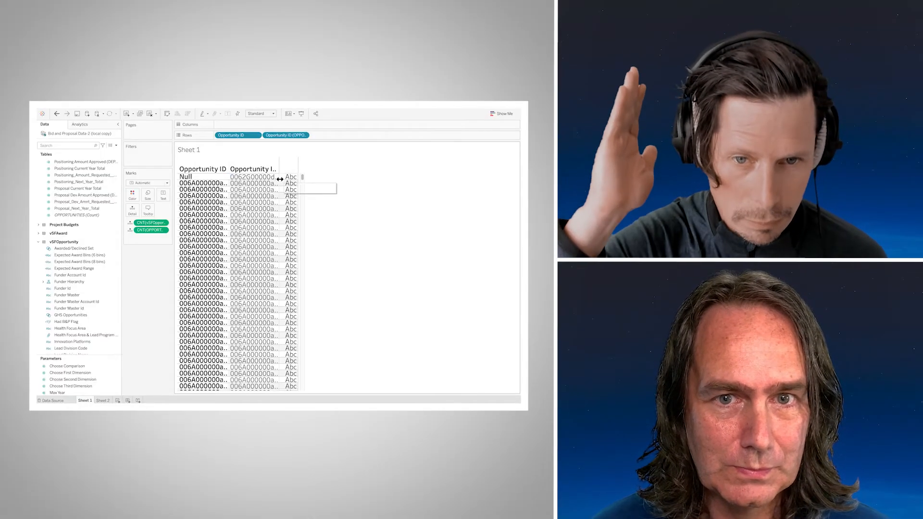
Step: Widen the OPPORTUNITIES table's Opportunity ID column in the worksheet view so the full IDs can be read
drag(280, 176, 307, 179)
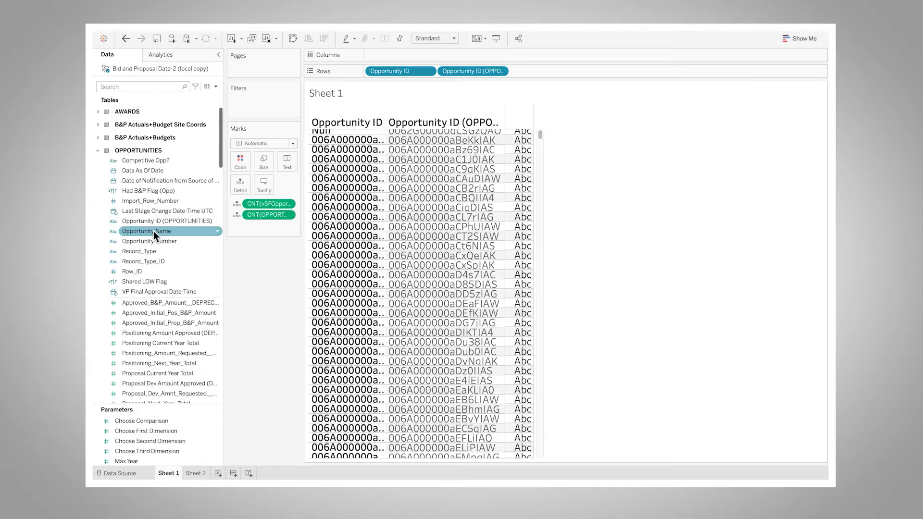
Step: Expand the AWARDS, B&P Actuals+Budget Site Coords and B&P Actuals+Budgets tables and look through their fields
click(98, 112)
click(99, 158)
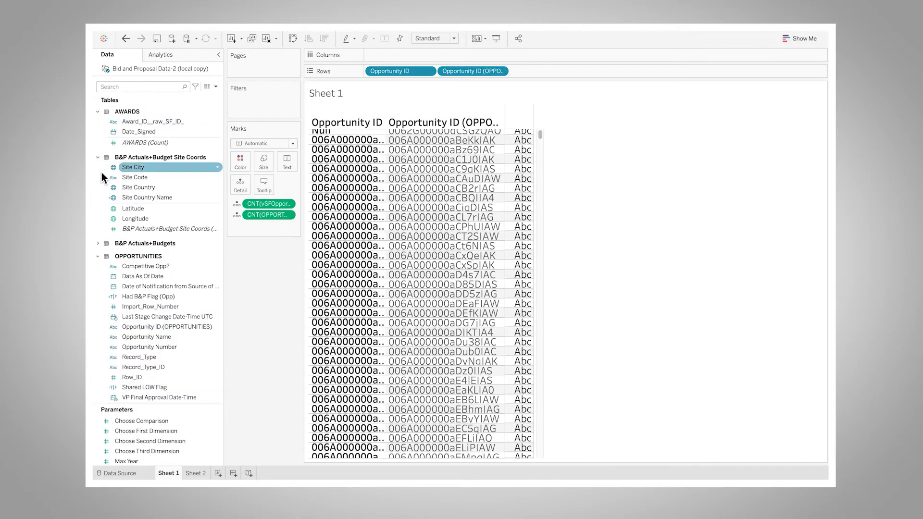
click(98, 243)
scroll(137, 238, down, 15)
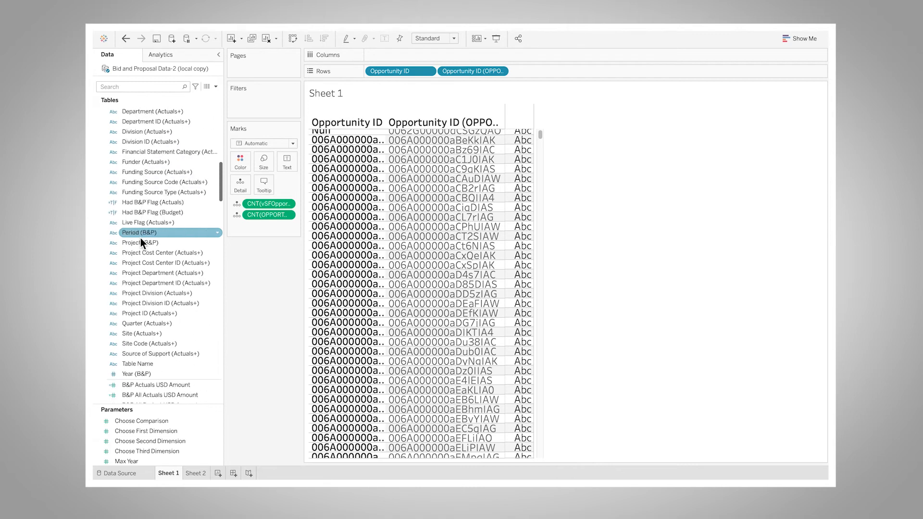
scroll(140, 238, down, 15)
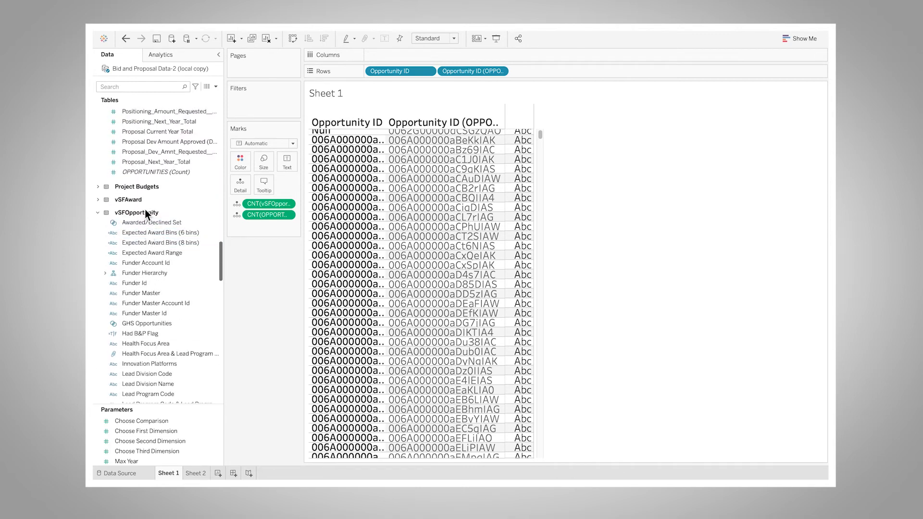
Step: Expand the Project Budgets and vSFAward tables and review their fields, continuing through the vSFOpportunity fields
click(99, 187)
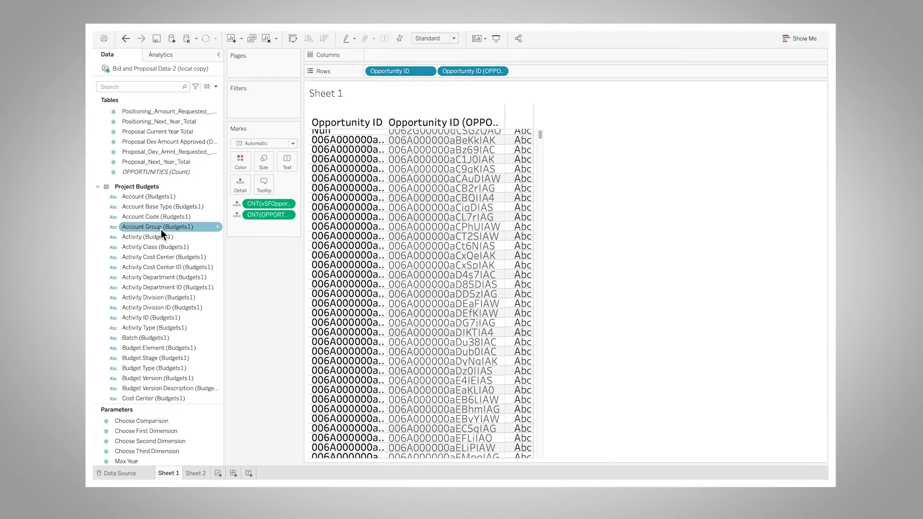
scroll(161, 229, down, 7)
scroll(151, 247, down, 10)
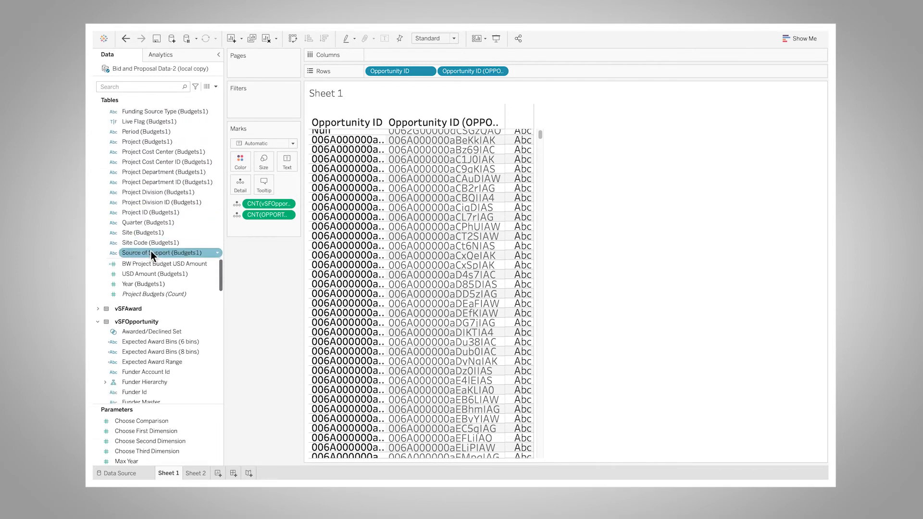
click(99, 158)
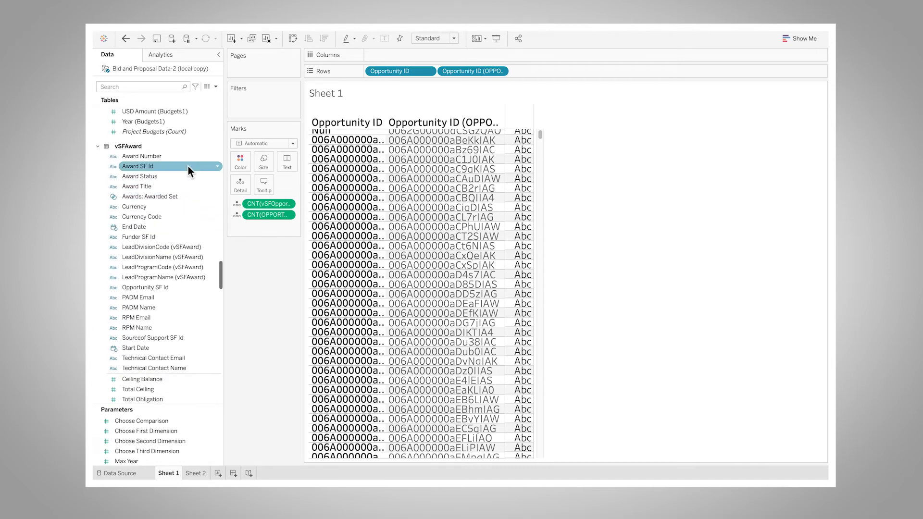
scroll(188, 165, down, 3)
scroll(188, 166, down, 10)
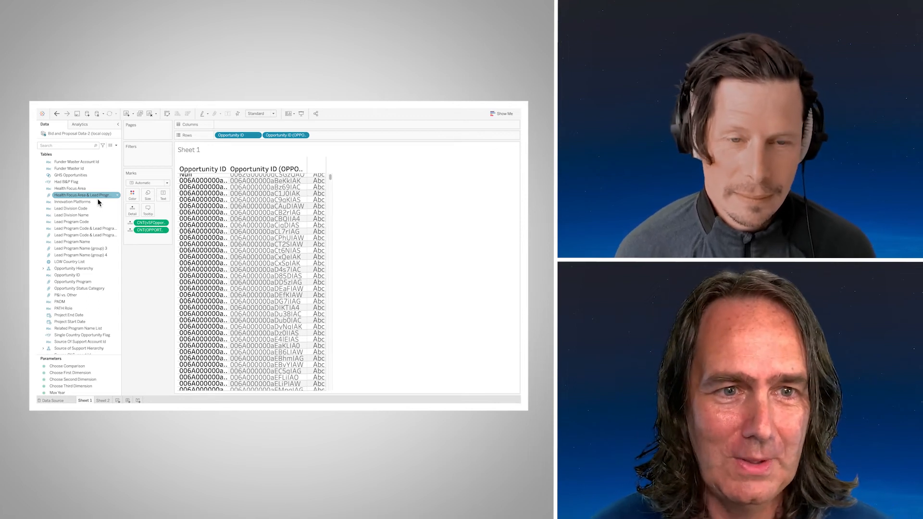
click(98, 210)
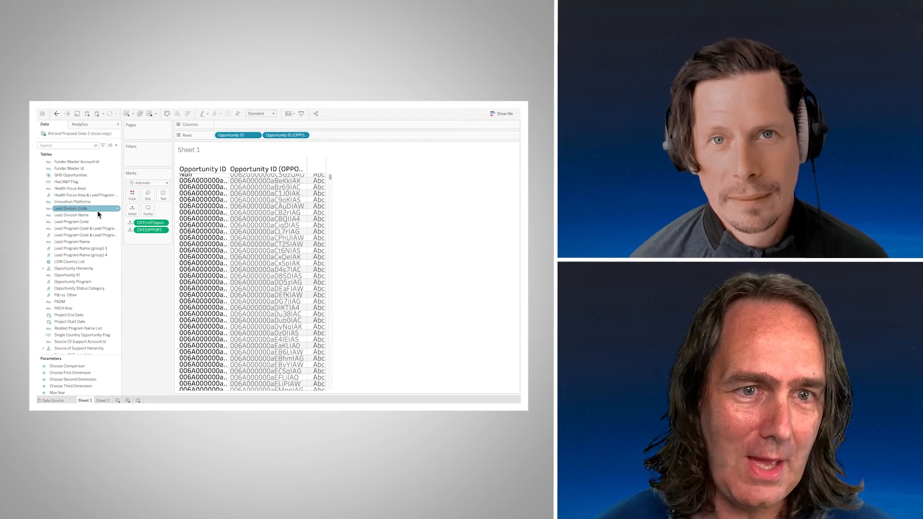